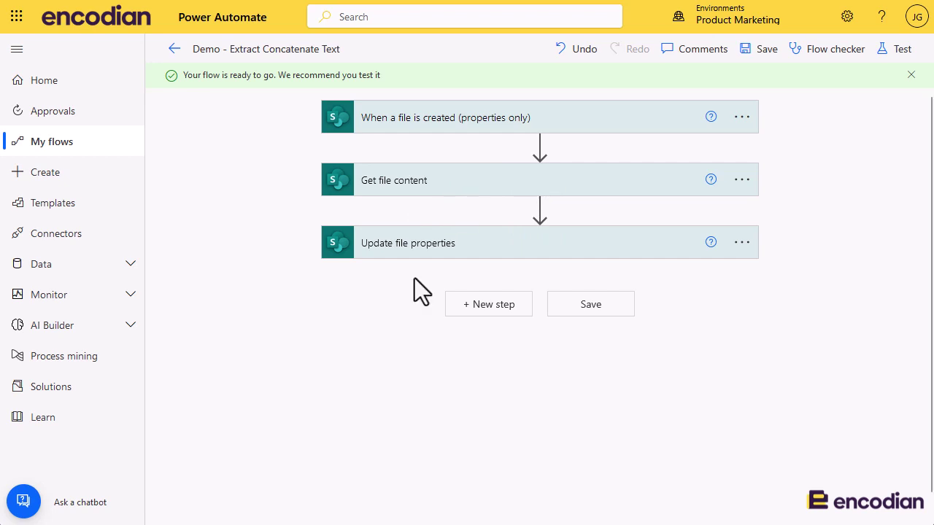
# Check the empty URLs field, then add Encodian's Get PDF Text Layer action after Get file content.
pyautogui.click(419, 257)
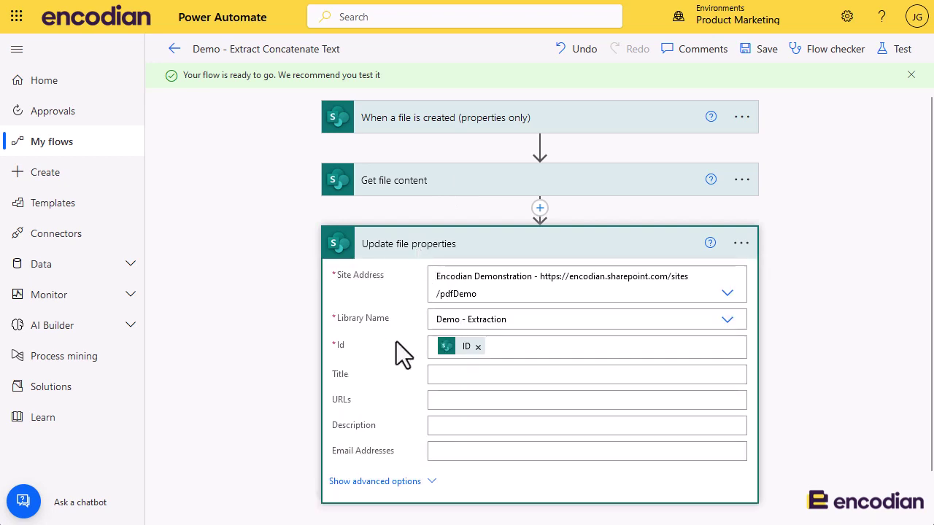
pyautogui.click(448, 406)
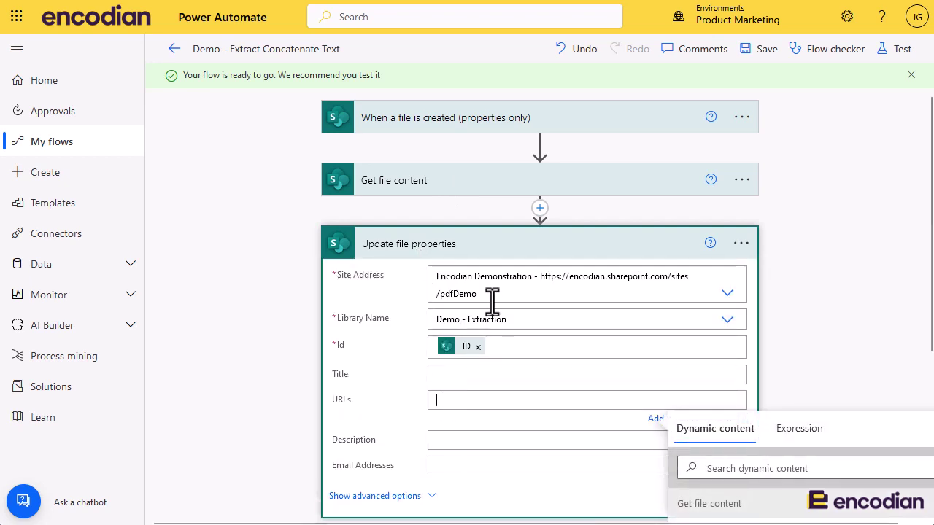
pyautogui.click(540, 209)
pyautogui.click(529, 232)
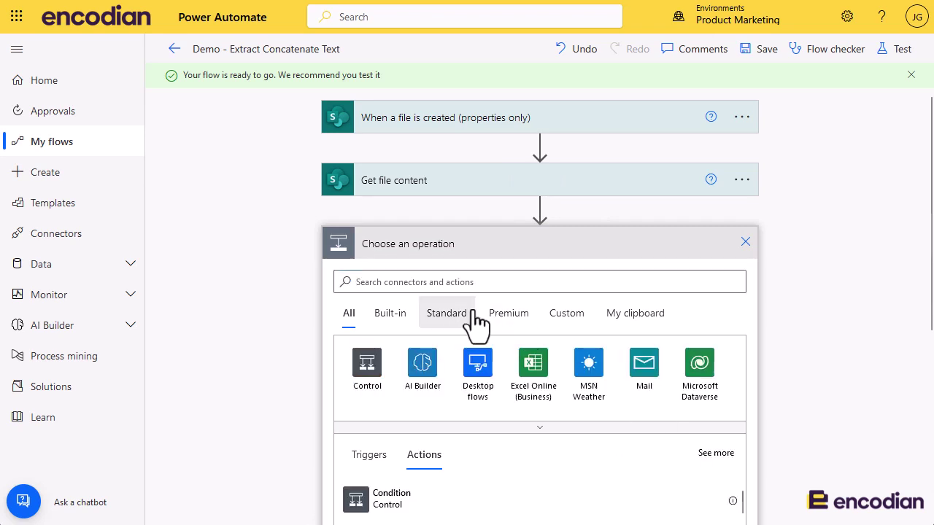
pyautogui.click(466, 314)
pyautogui.scroll(-3, 565, 343)
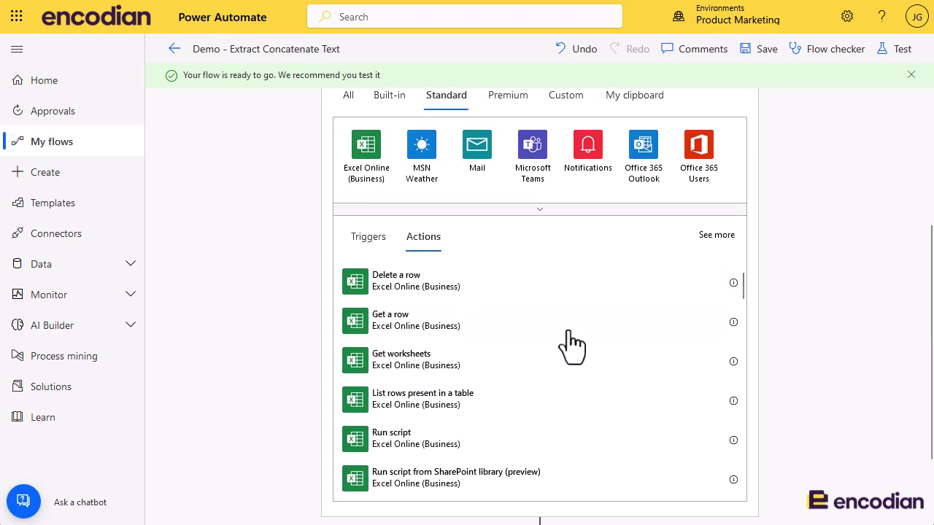
pyautogui.click(537, 210)
pyautogui.scroll(-3, 535, 467)
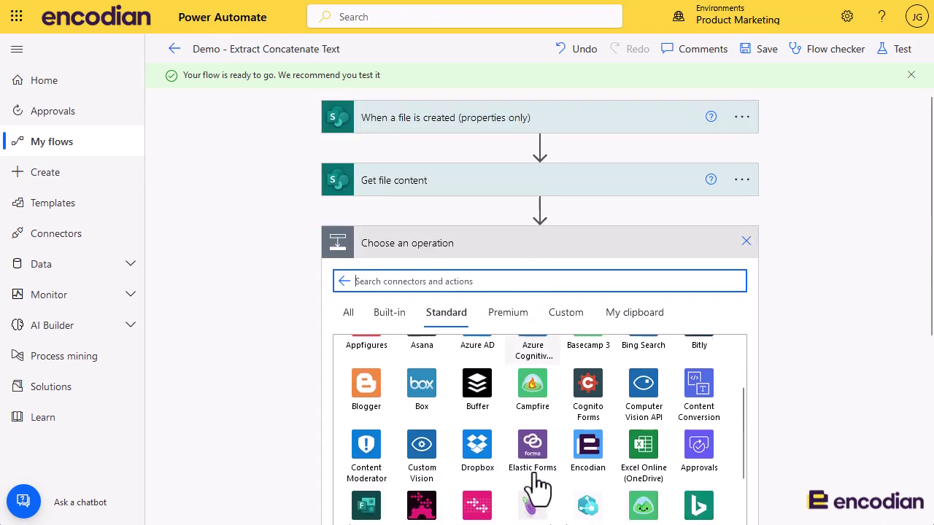
pyautogui.click(589, 451)
pyautogui.write('get pdf text')
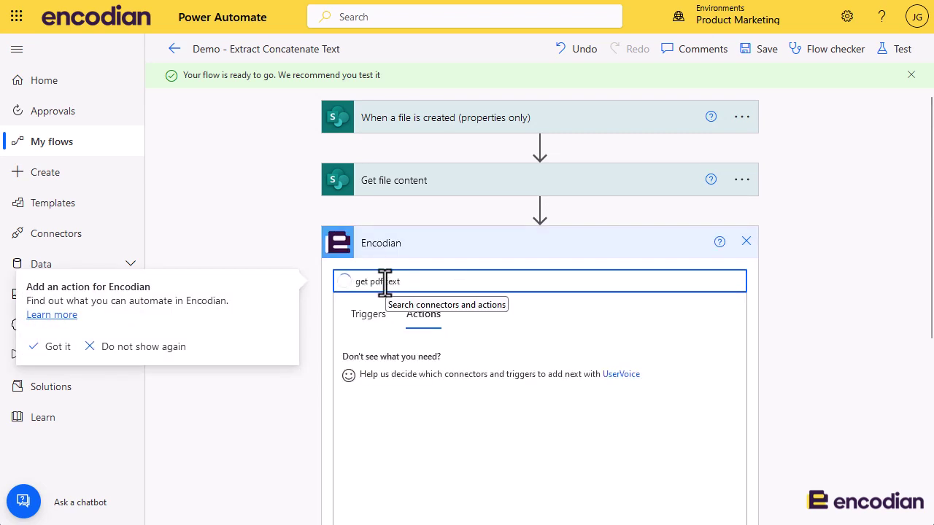
pyautogui.click(418, 373)
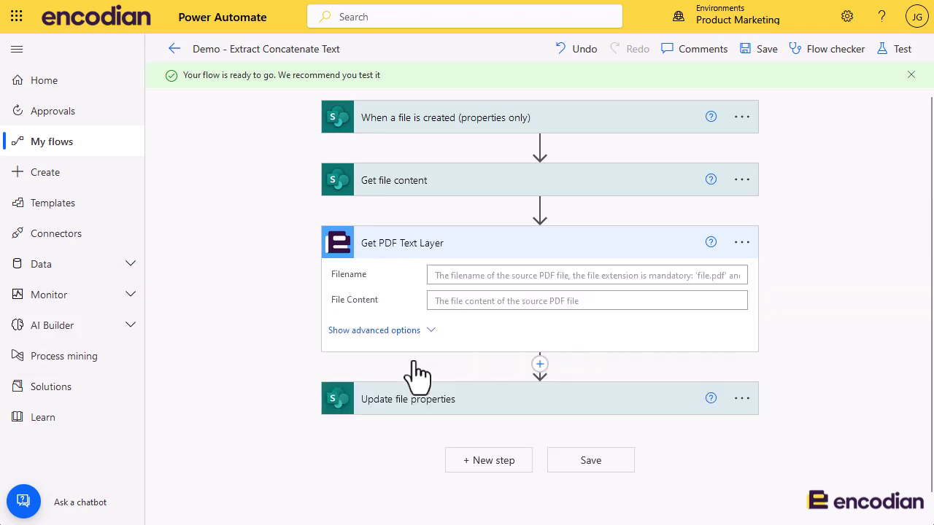
# Set Get PDF Text Layer's Filename to 'File name with extension' and File Content to 'File Content'.
pyautogui.click(475, 277)
pyautogui.click(772, 337)
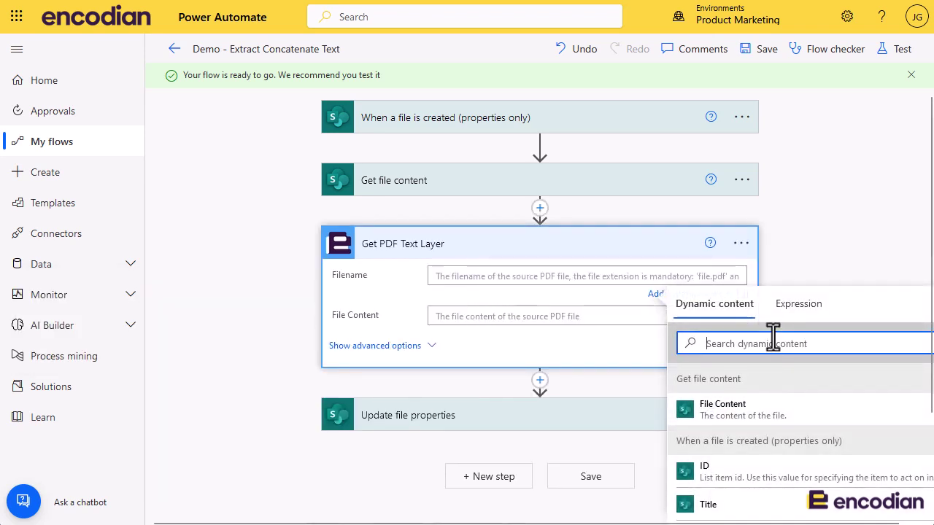
pyautogui.write('ext')
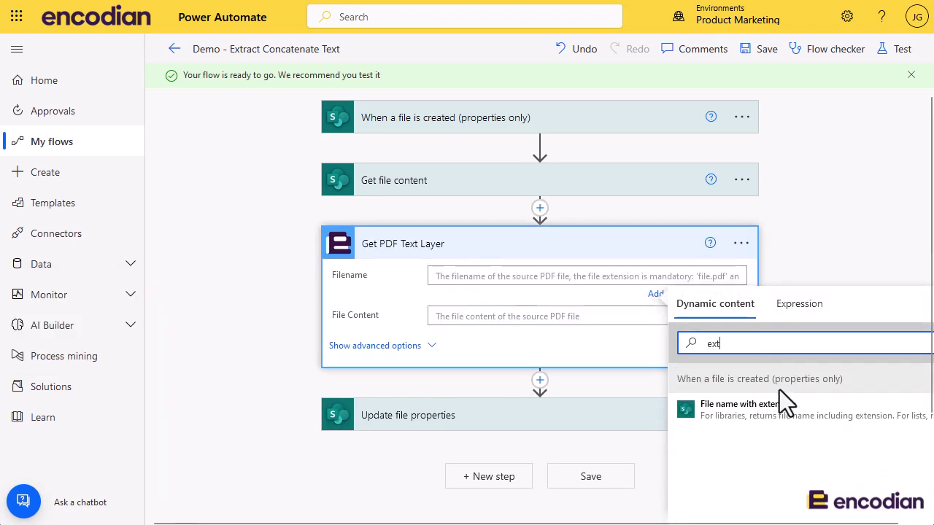
pyautogui.click(788, 416)
pyautogui.click(488, 325)
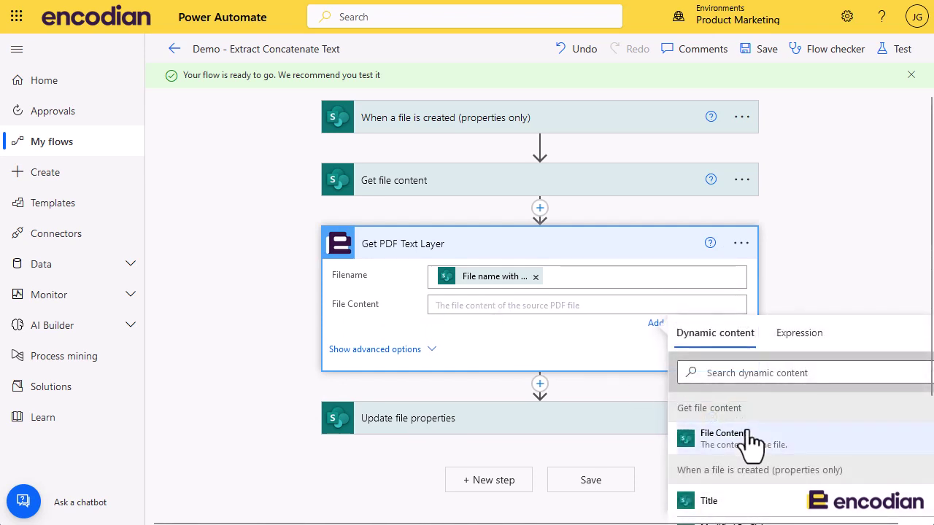
pyautogui.click(752, 441)
pyautogui.click(248, 318)
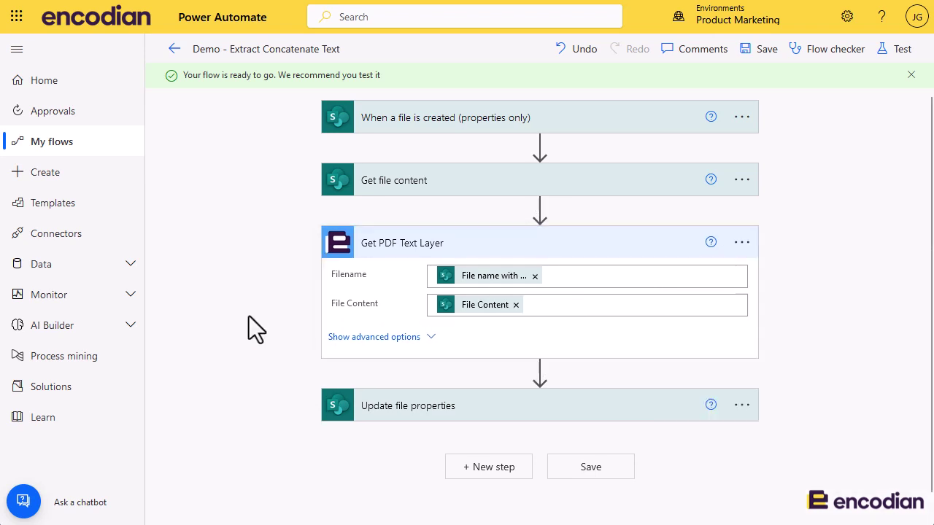
pyautogui.moveTo(532, 216)
pyautogui.moveTo(541, 373)
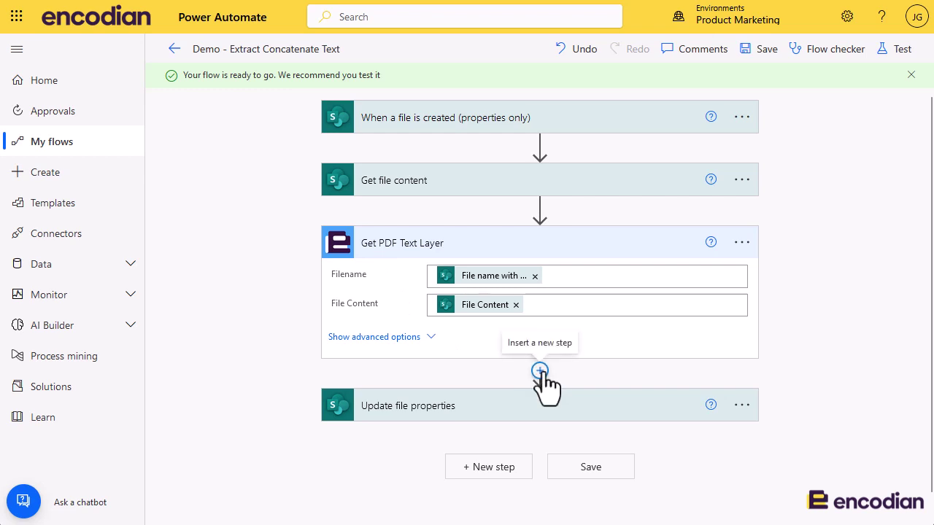
# Add Encodian's Utility - Extract URL's from Text action below Get PDF Text Layer via an 'extract URL' search.
pyautogui.click(540, 371)
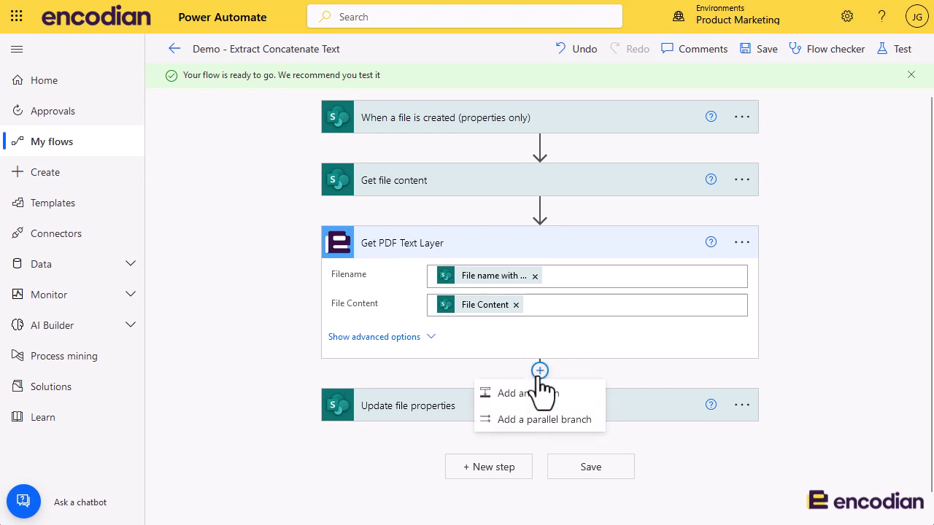
pyautogui.click(541, 399)
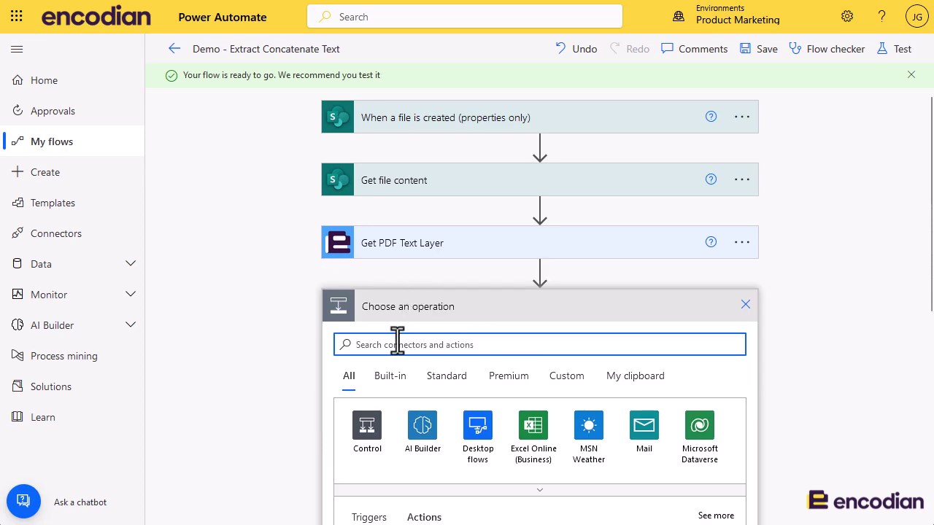
pyautogui.write('extract UR')
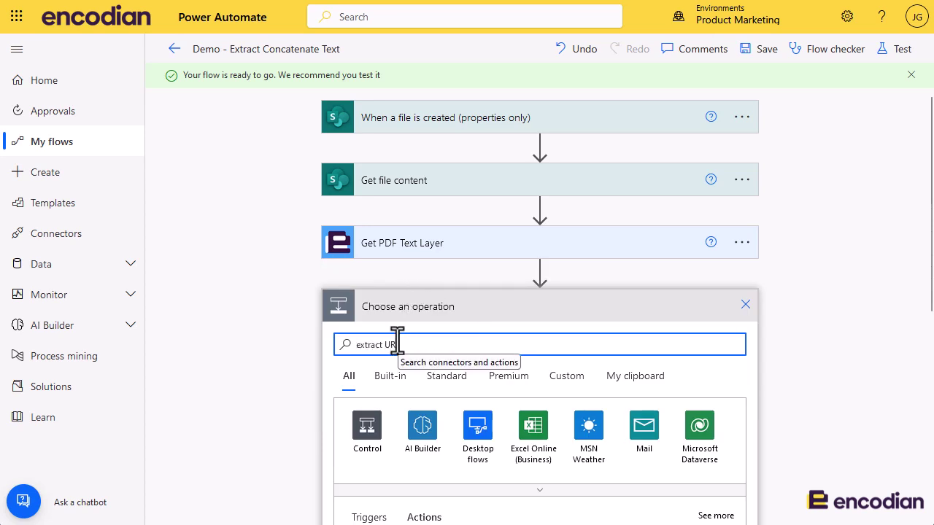
pyautogui.write('L')
pyautogui.scroll(-2, 559, 443)
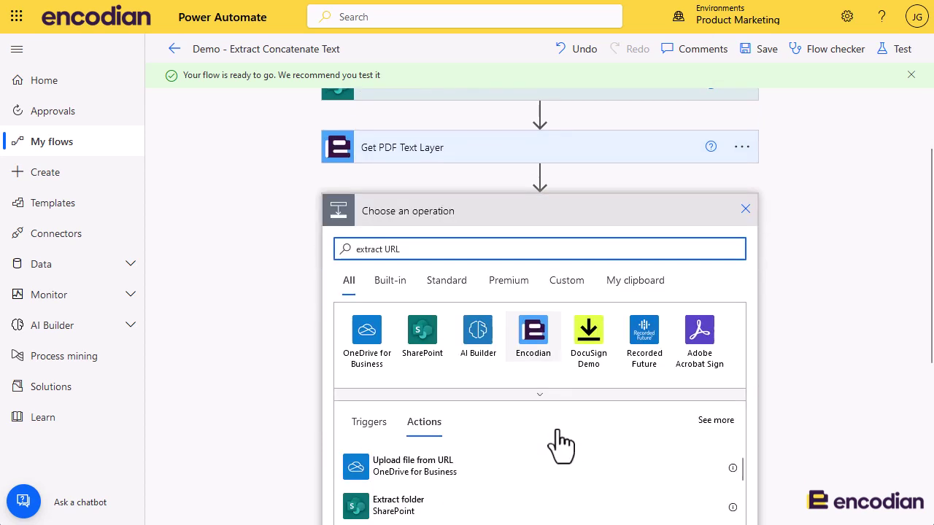
pyautogui.scroll(-5, 511, 496)
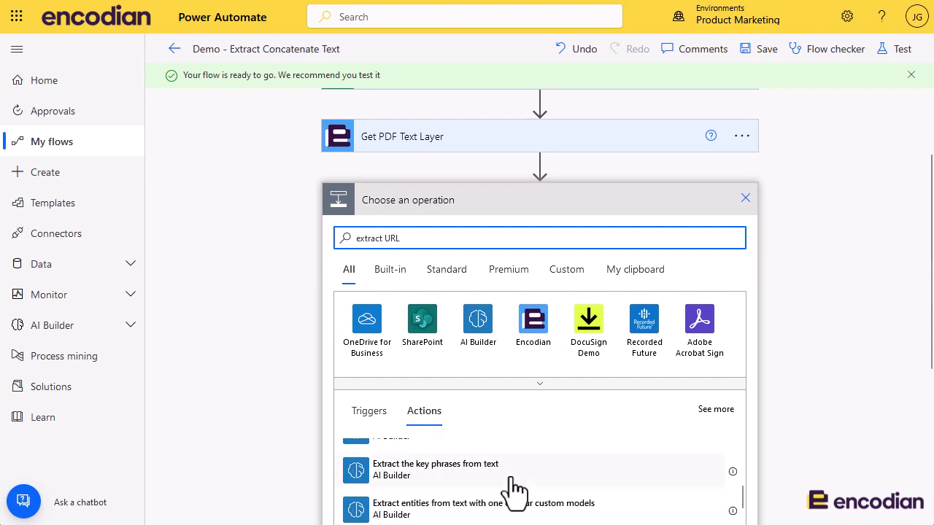
pyautogui.click(533, 328)
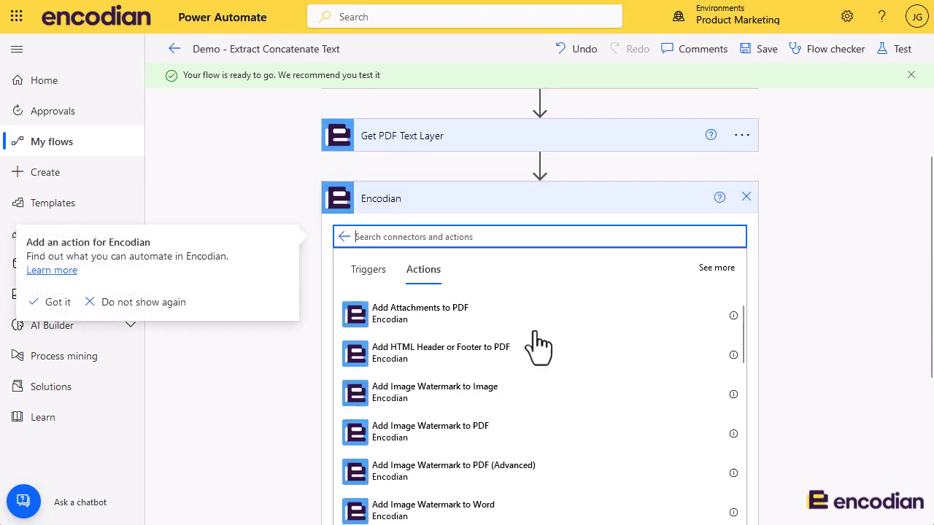
pyautogui.click(754, 288)
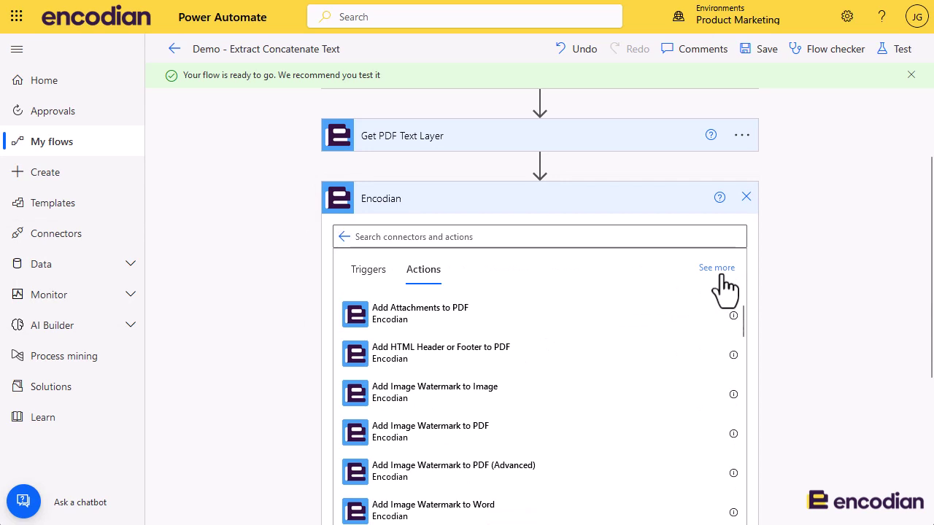
pyautogui.scroll(-5, 688, 396)
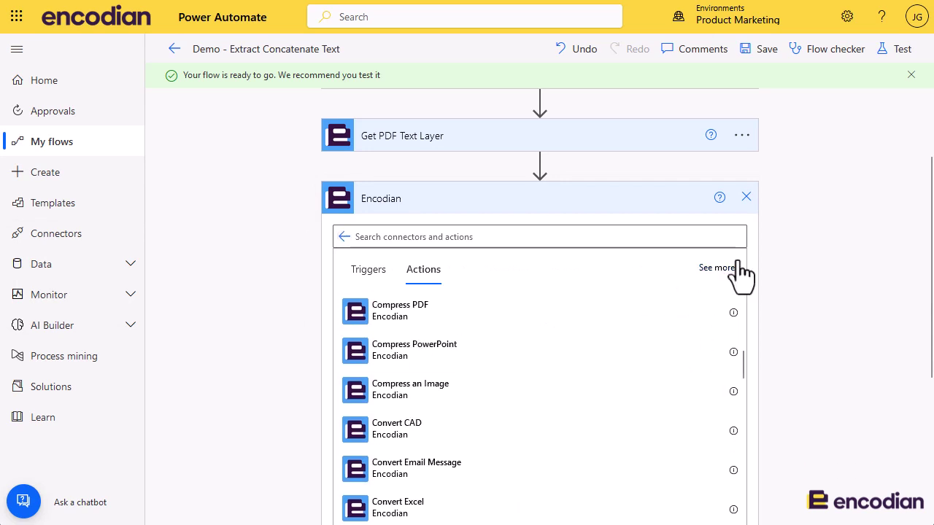
pyautogui.scroll(-10, 650, 424)
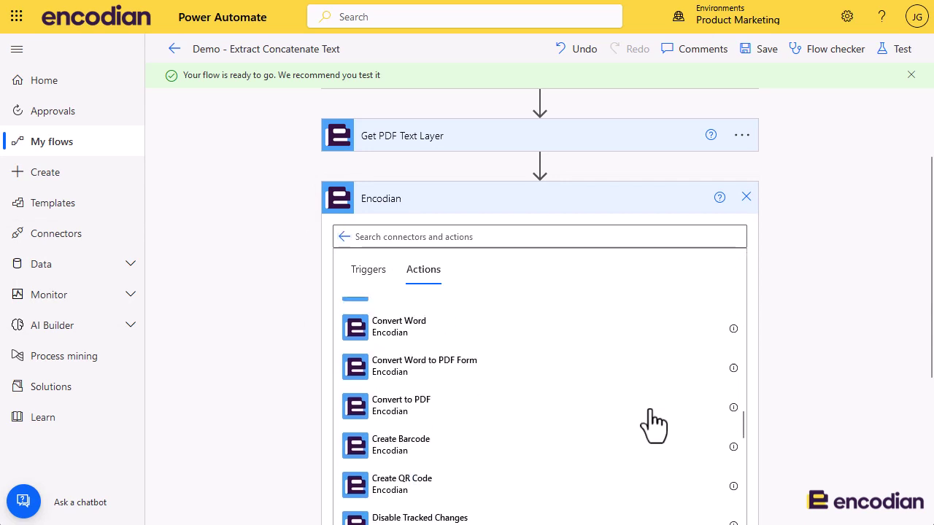
pyautogui.scroll(-15, 652, 423)
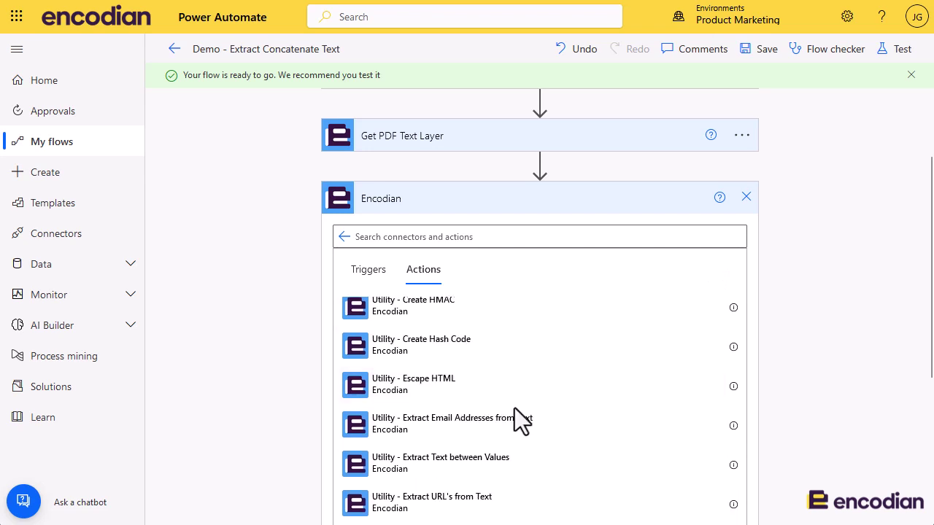
pyautogui.scroll(-1, 514, 409)
pyautogui.click(390, 467)
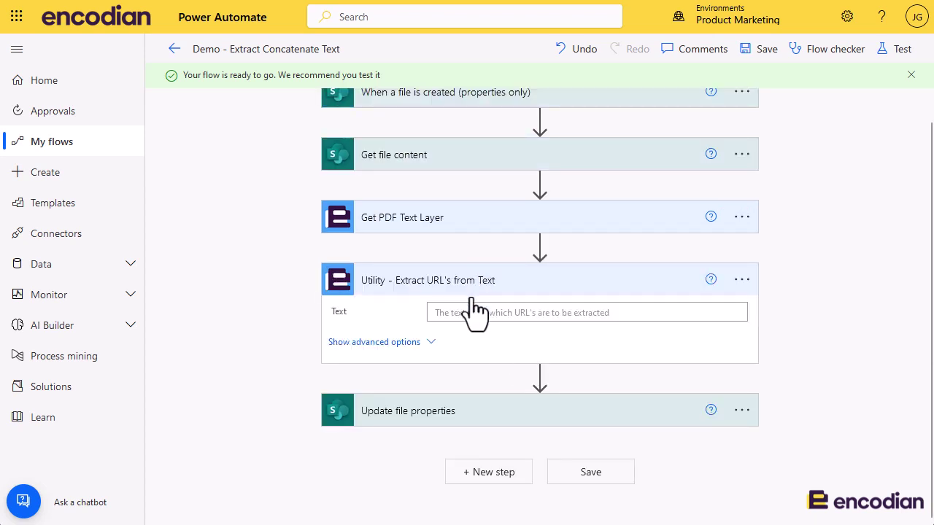
# Set the URL extraction's Text input to Text Layer, check its Regex option, and start a new action below.
pyautogui.click(464, 314)
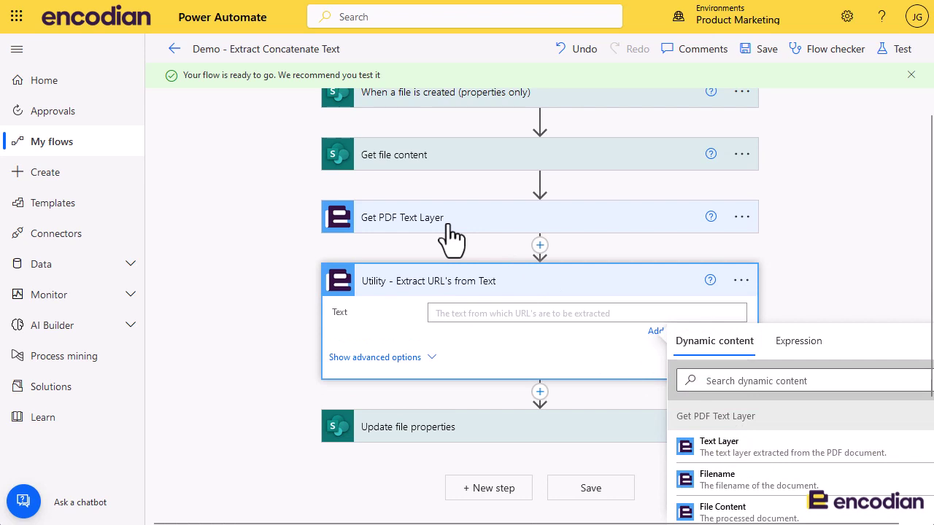
pyautogui.click(737, 458)
pyautogui.click(245, 348)
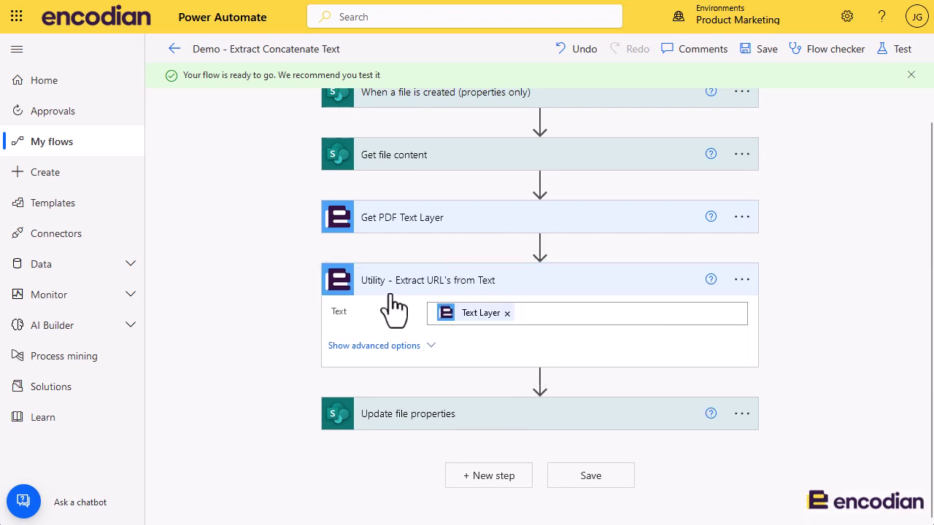
pyautogui.click(412, 347)
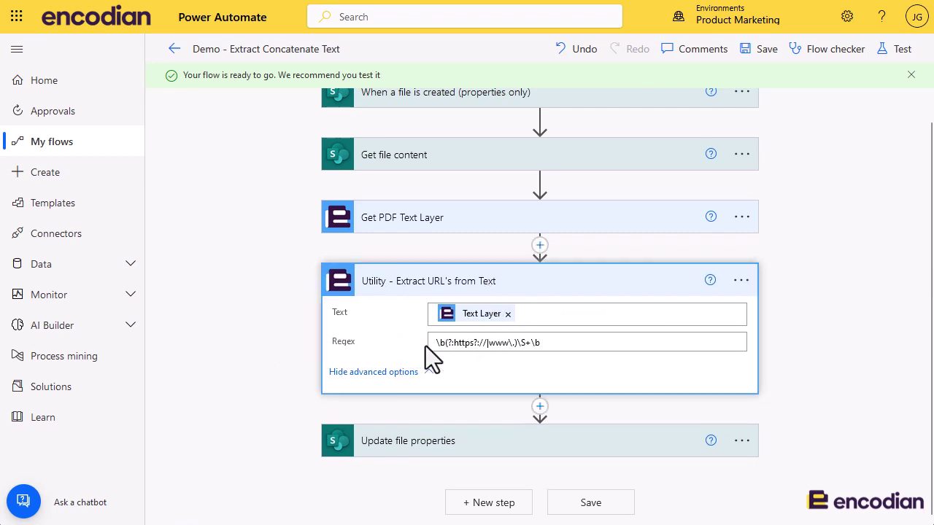
pyautogui.click(379, 372)
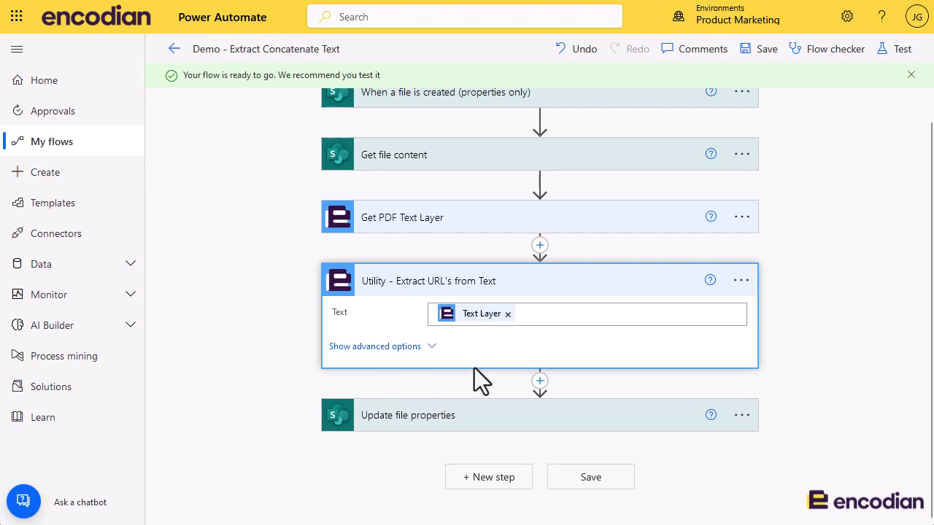
pyautogui.click(540, 381)
pyautogui.click(537, 404)
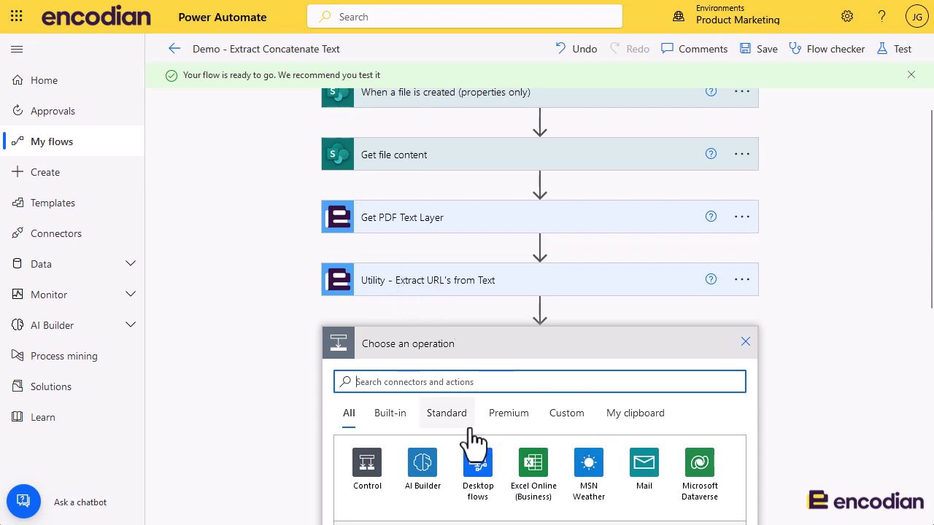
# Add Encodian's Utility - Concatenate Text action after the Extract URL's from Text step.
pyautogui.click(446, 415)
pyautogui.scroll(-1, 516, 440)
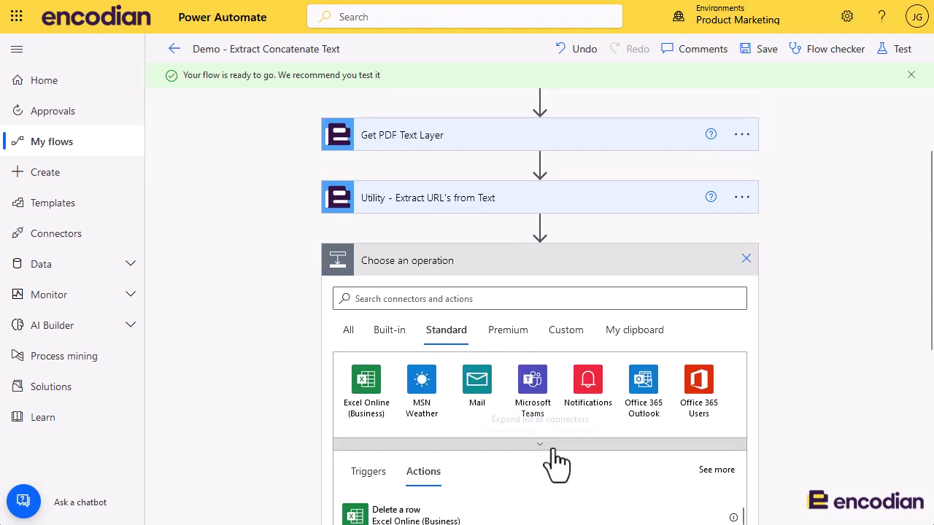
pyautogui.click(540, 444)
pyautogui.scroll(-2, 547, 452)
pyautogui.click(588, 471)
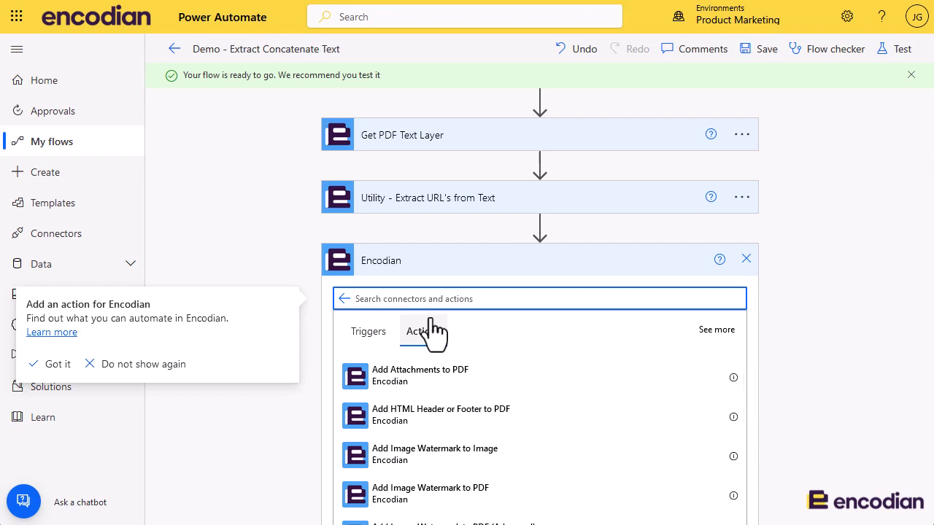
pyautogui.click(720, 334)
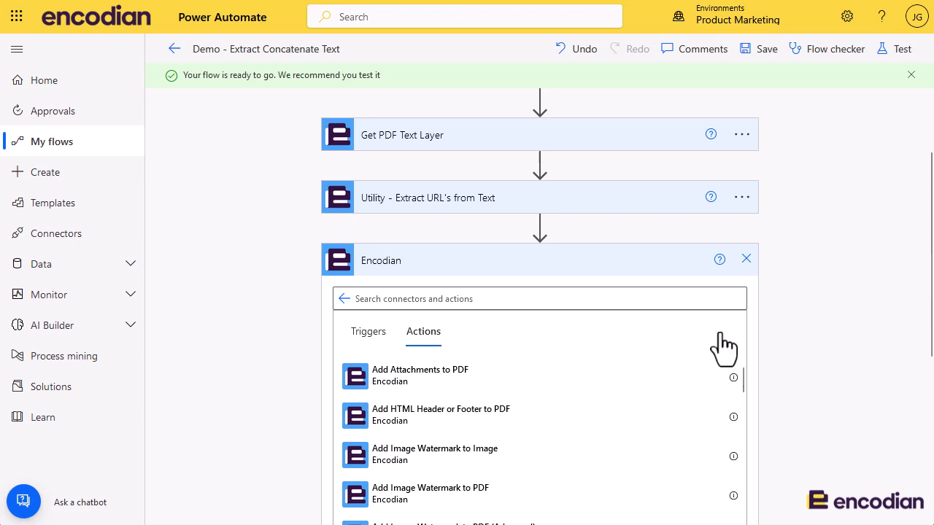
pyautogui.scroll(-20, 518, 431)
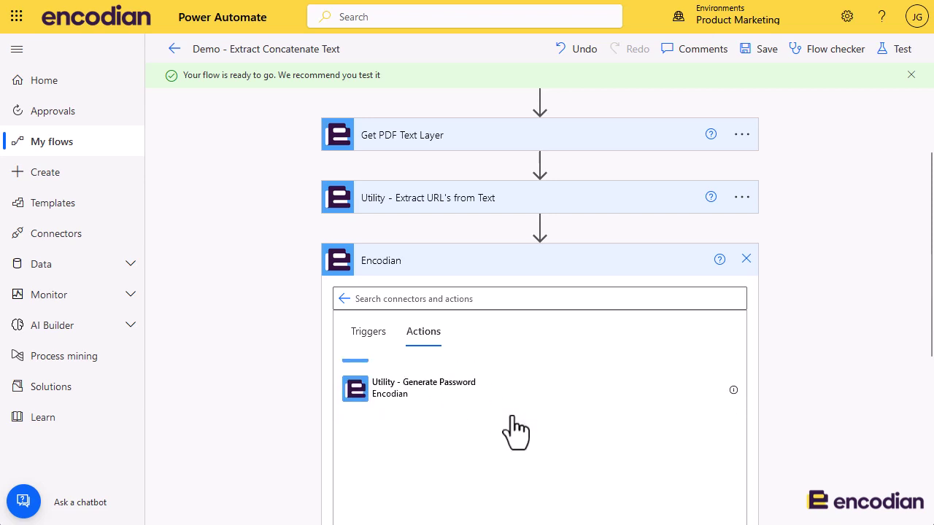
pyautogui.scroll(10, 514, 430)
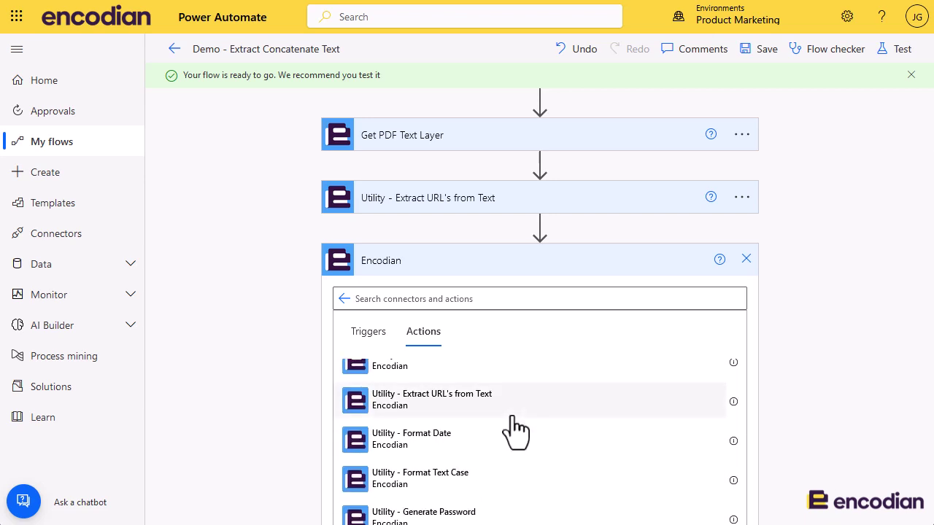
pyautogui.scroll(3, 511, 418)
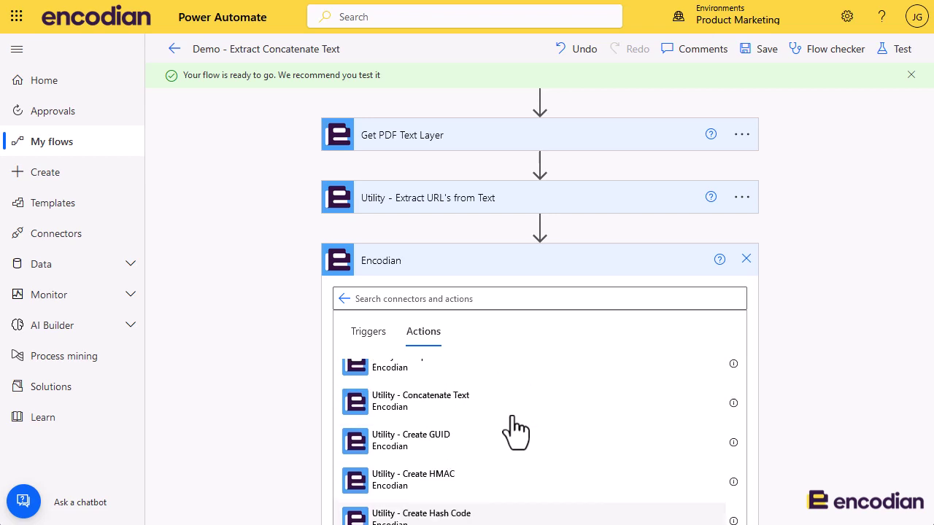
pyautogui.click(454, 410)
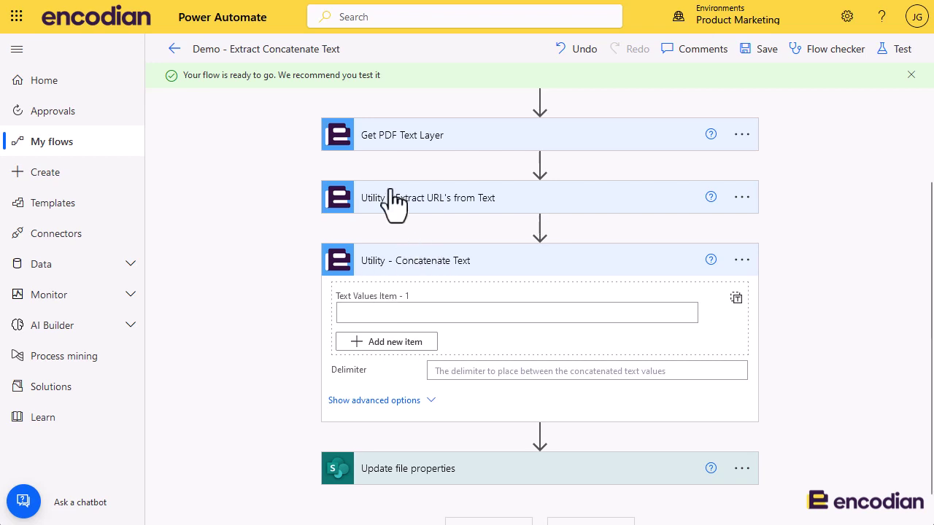
# Switch Text Values to whole-array input, fill it with the extracted URLs' Result, and use ',' as Delimiter.
pyautogui.click(743, 301)
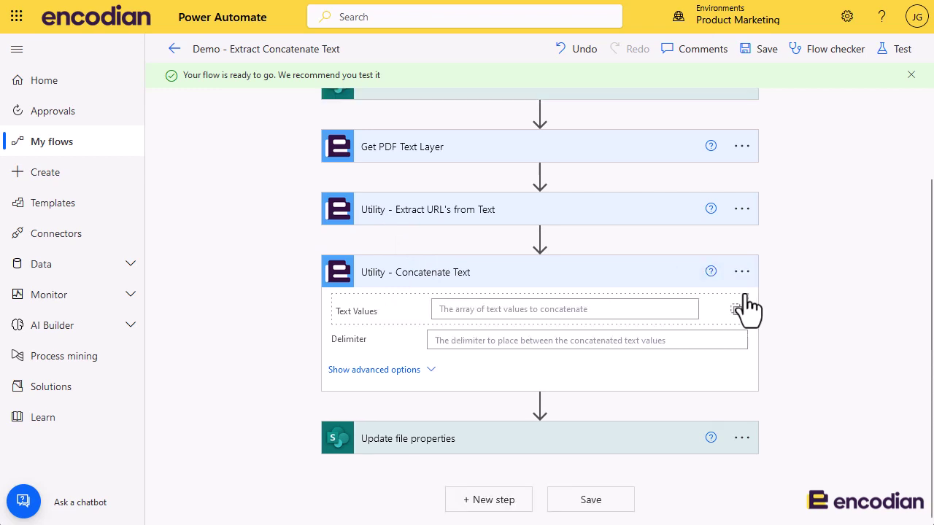
pyautogui.click(451, 310)
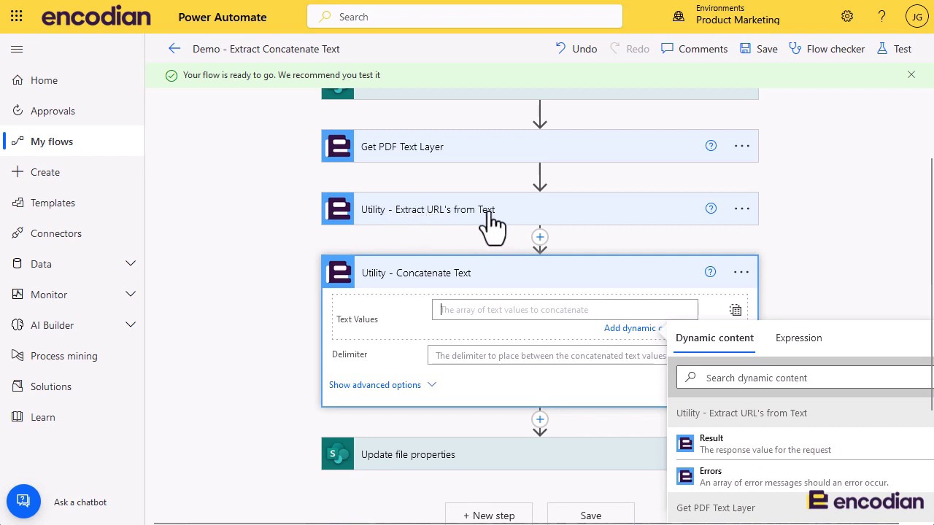
pyautogui.click(784, 445)
pyautogui.click(205, 358)
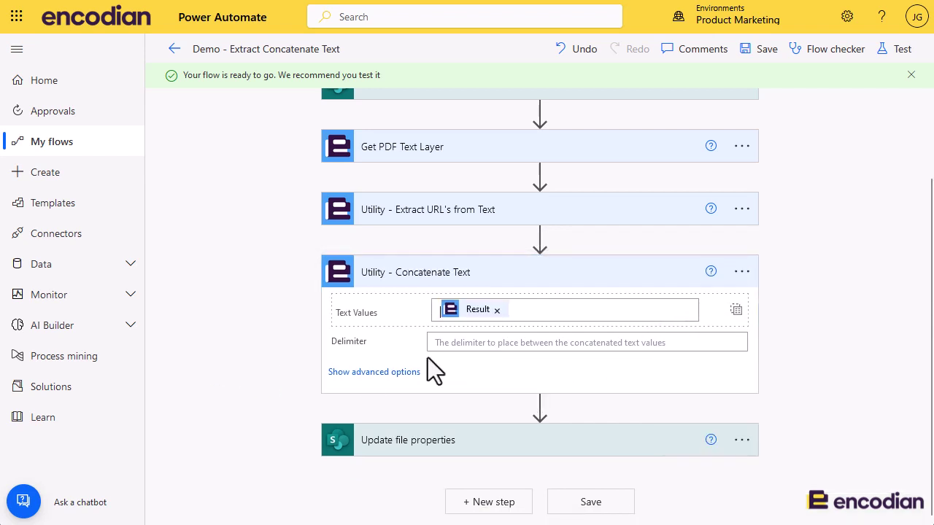
pyautogui.click(461, 343)
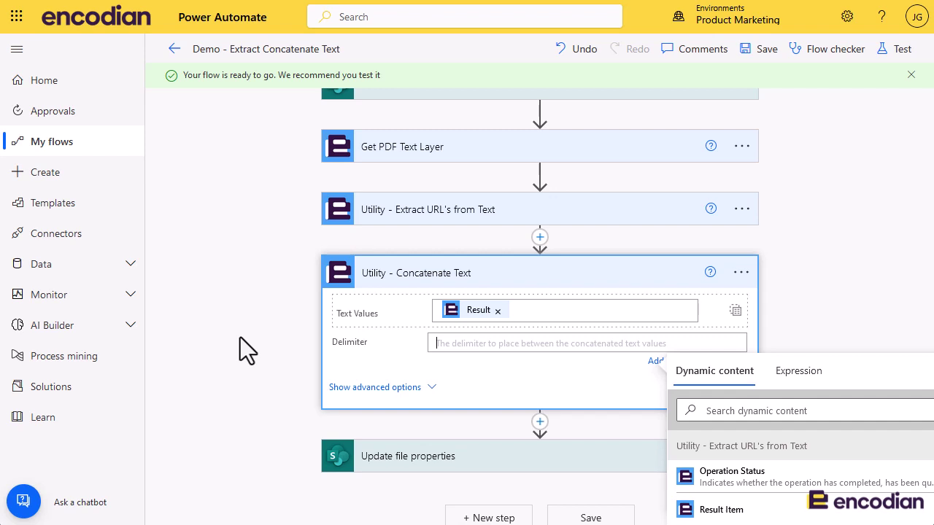
pyautogui.write(',')
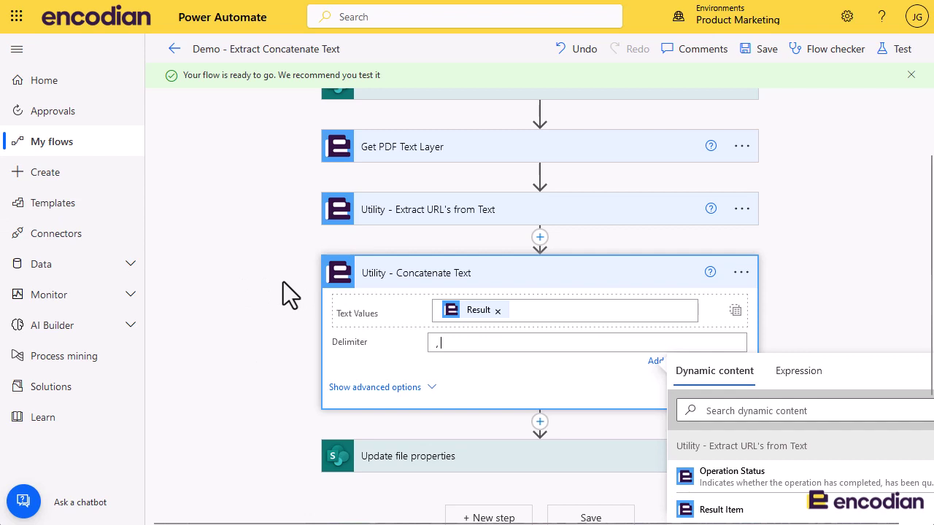
# Put the Concatenate Text Result into Update file properties' URLs field, then save the flow.
pyautogui.click(257, 340)
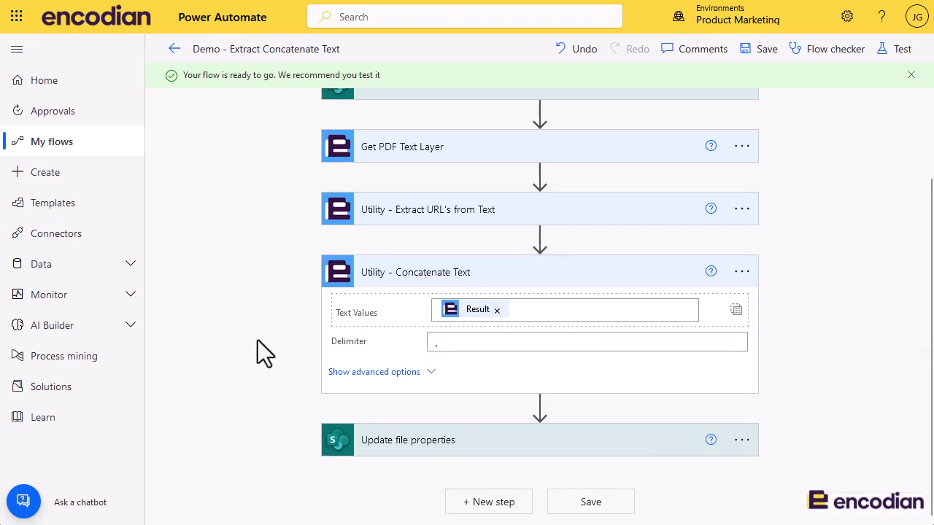
pyautogui.click(466, 442)
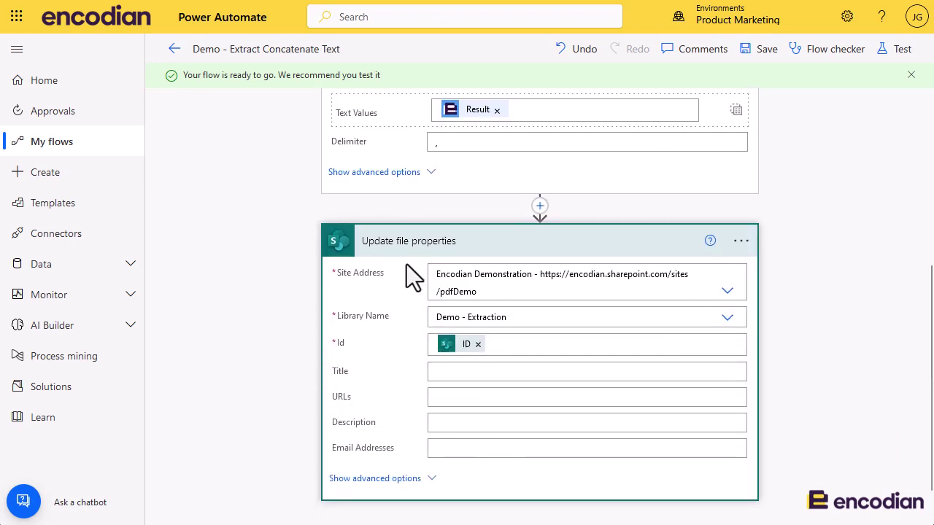
pyautogui.click(443, 396)
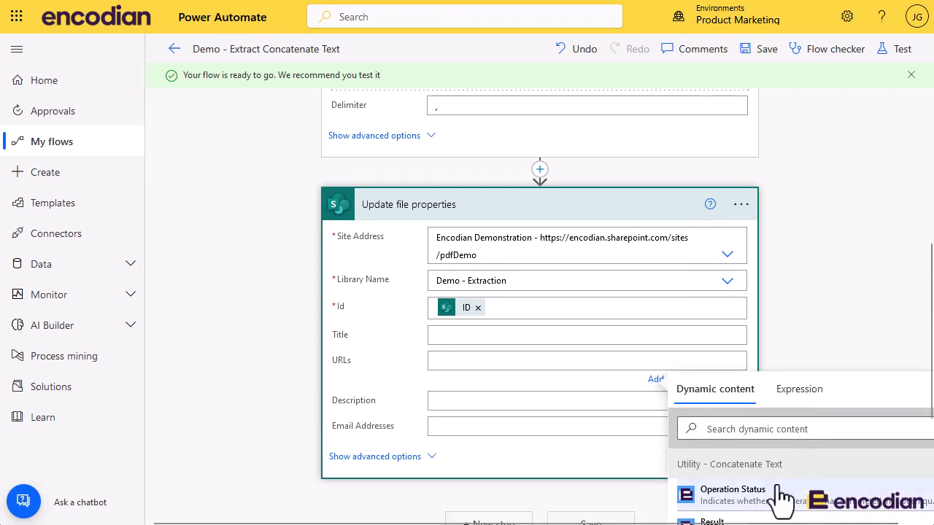
pyautogui.scroll(2, 751, 497)
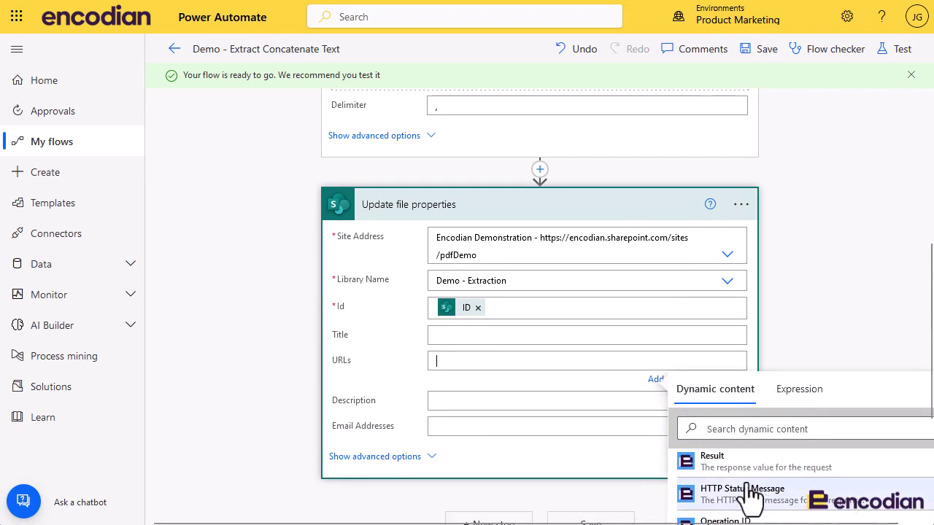
pyautogui.click(730, 467)
pyautogui.click(214, 346)
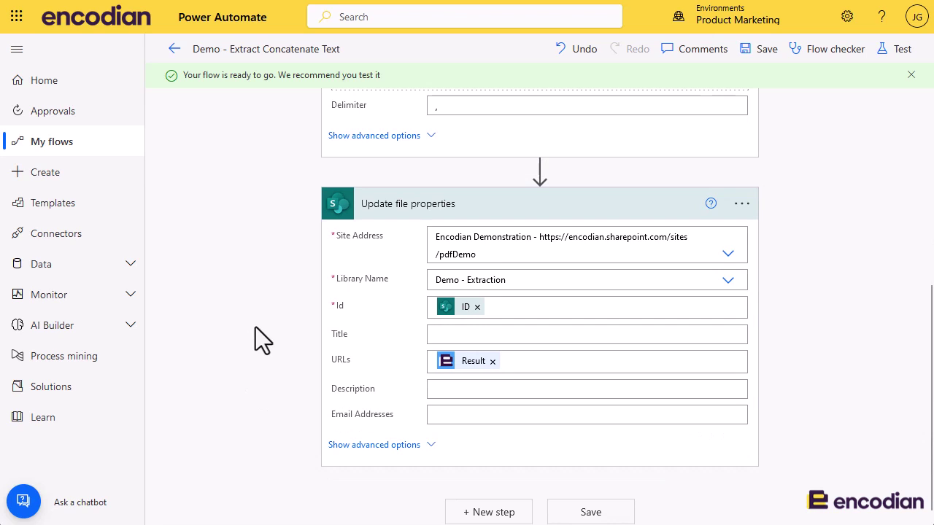
pyautogui.click(756, 51)
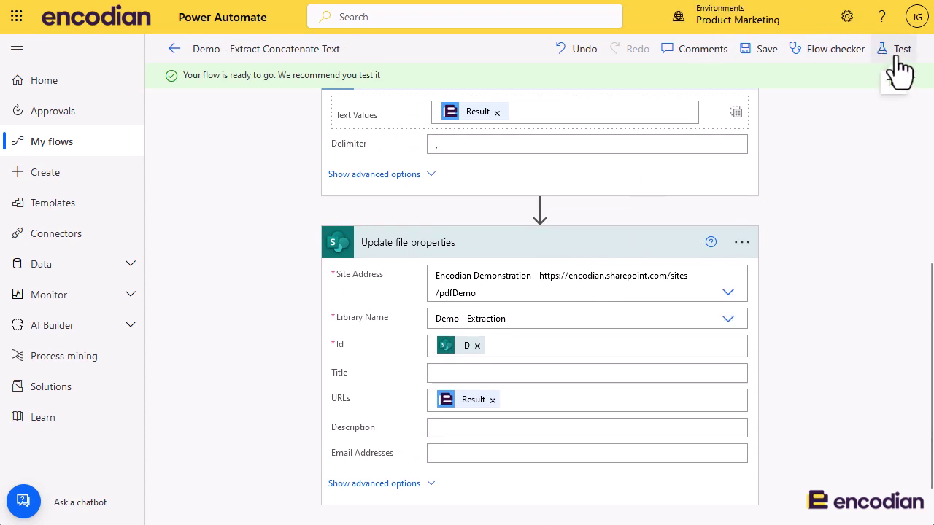
# Launch a flow test from the Test Flow panel so it waits for the trigger.
pyautogui.click(894, 59)
pyautogui.click(730, 509)
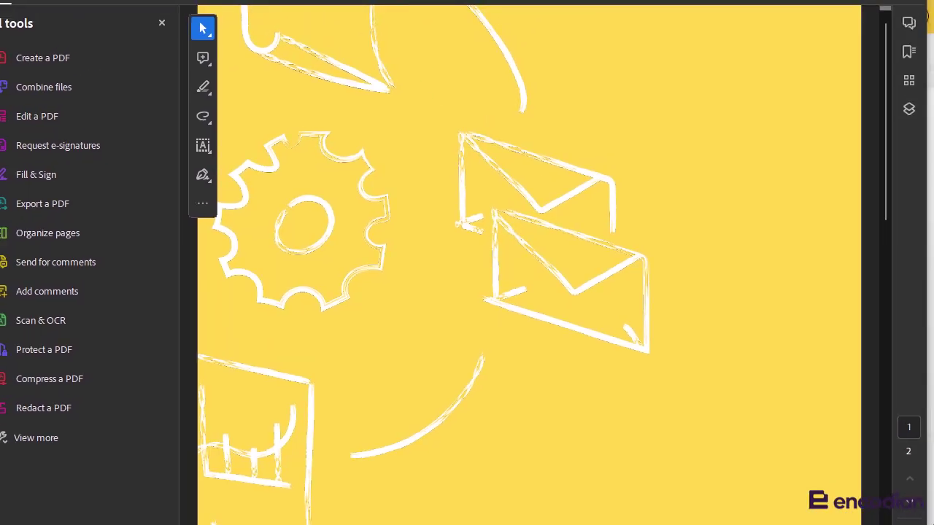
pyautogui.scroll(-15, 508, 259)
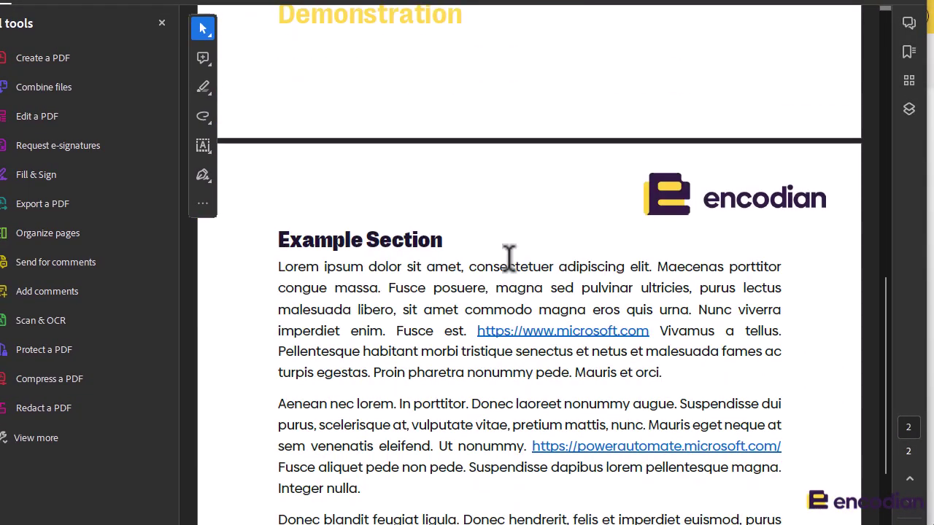
pyautogui.scroll(3, 508, 259)
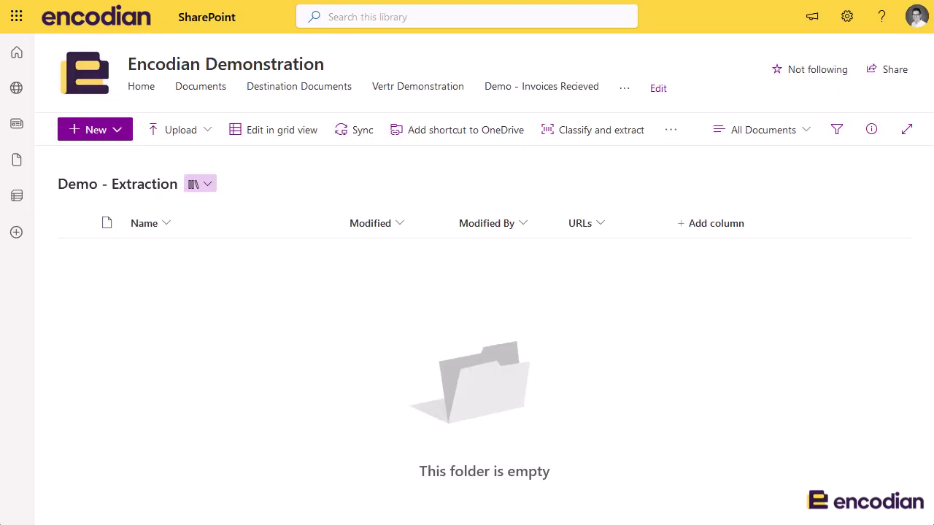
# Upload File with URLs.pdf into the Demo - Extraction SharePoint library.
pyautogui.moveTo(313, 292); pyautogui.dragTo(397, 308)
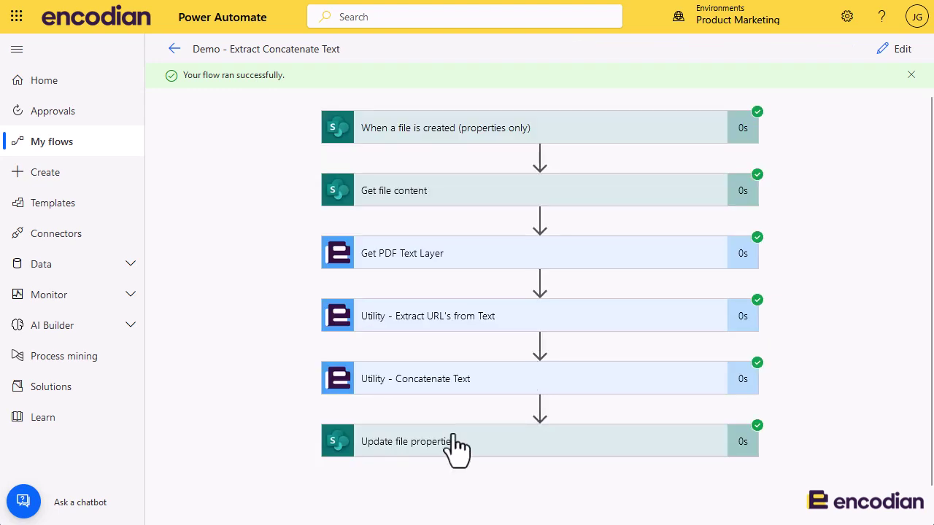
# Review the Concatenate Text run's Text Values inputs and expand its full outputs.
pyautogui.click(455, 379)
pyautogui.scroll(-2, 460, 387)
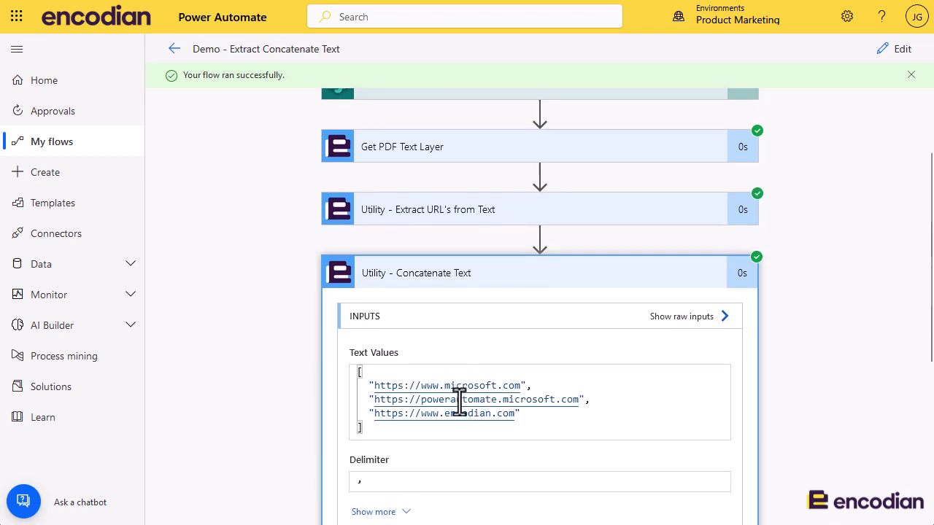
pyautogui.moveTo(402, 435); pyautogui.dragTo(328, 376)
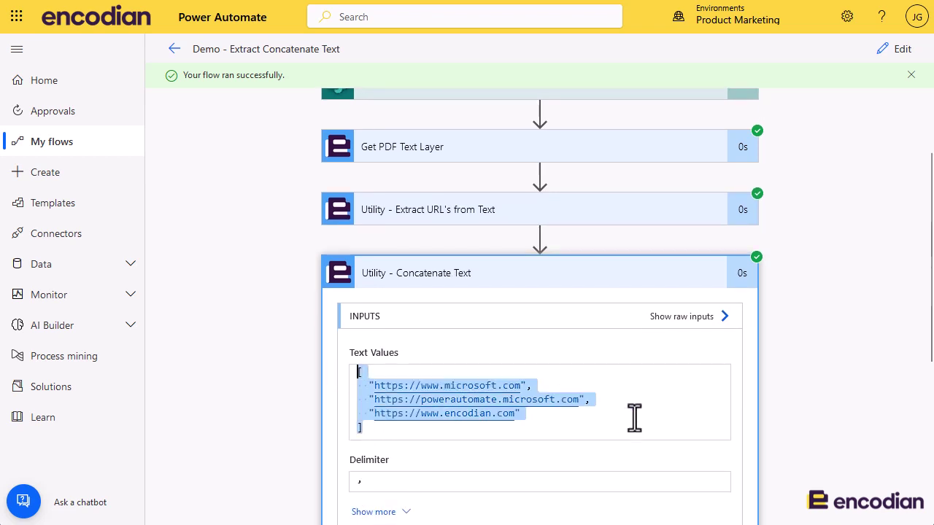
pyautogui.scroll(-4, 762, 351)
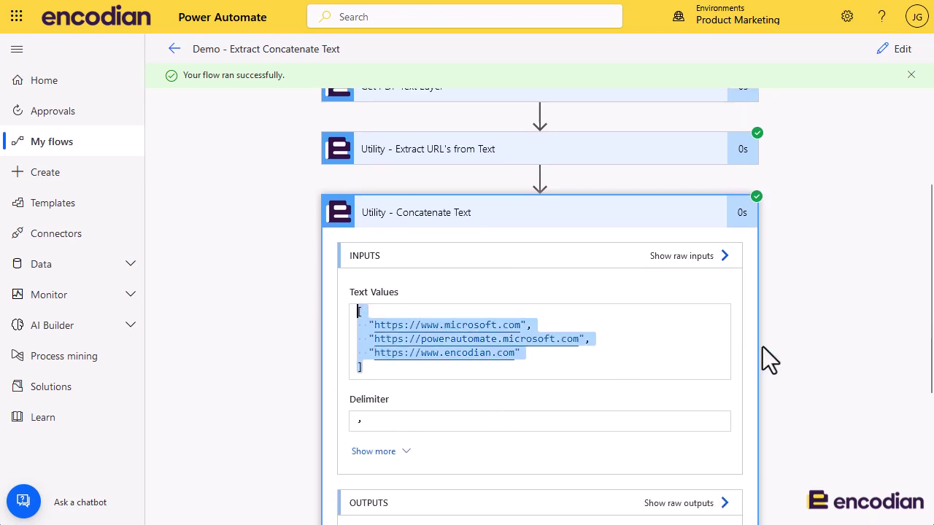
pyautogui.click(373, 354)
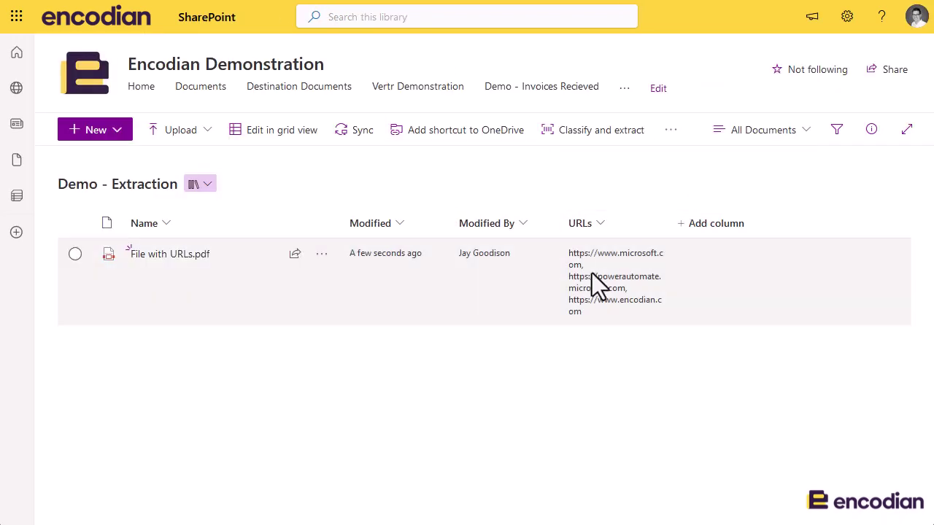
pyautogui.click(74, 255)
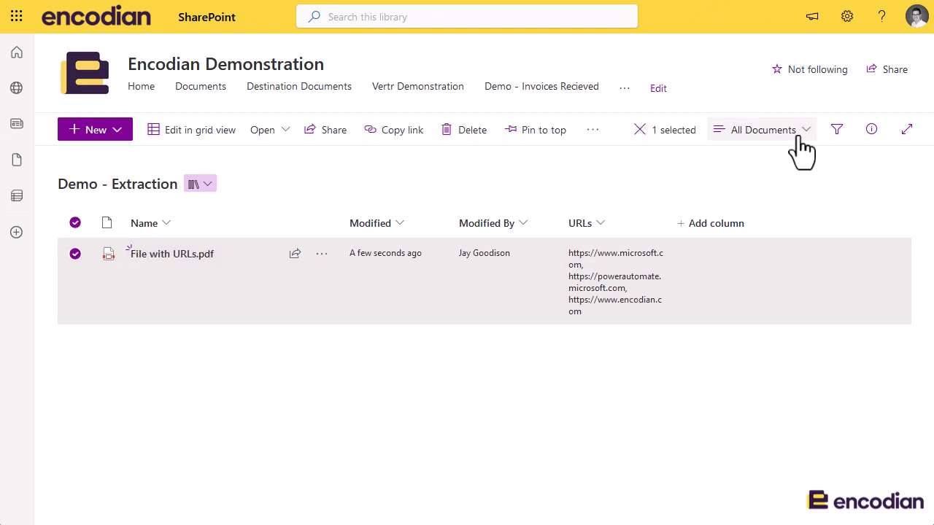
pyautogui.click(871, 130)
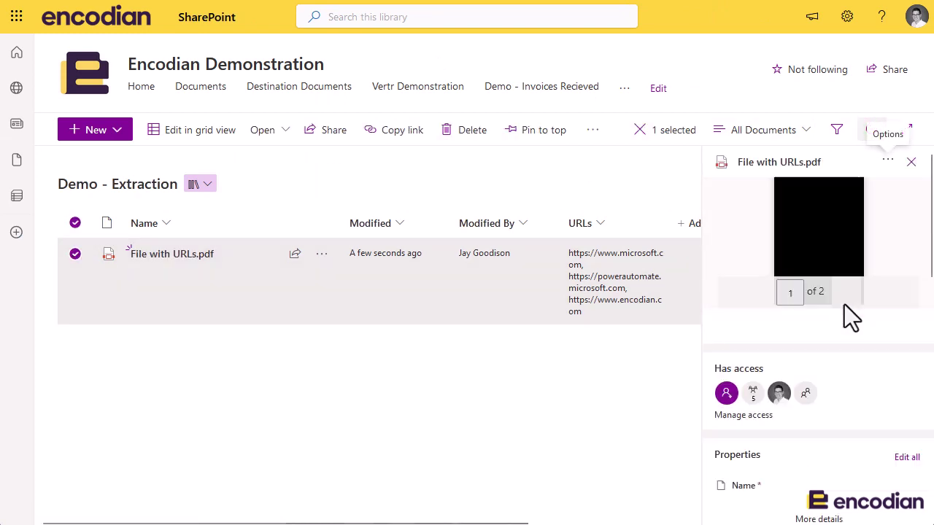
pyautogui.scroll(-5, 810, 306)
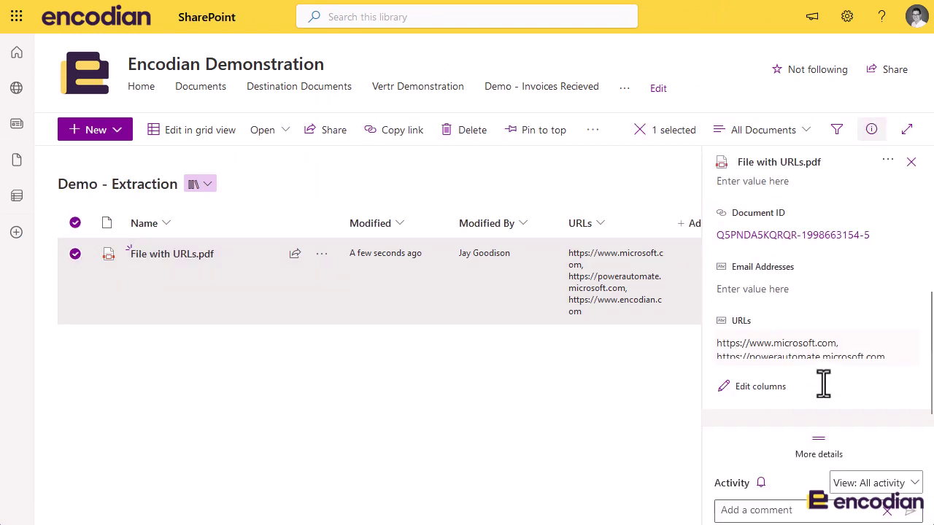
pyautogui.click(870, 289)
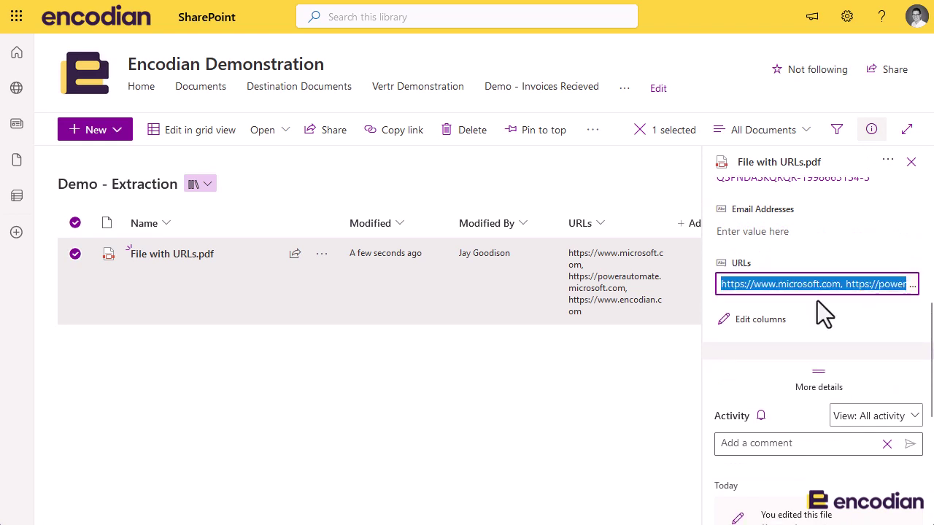
pyautogui.click(829, 241)
pyautogui.scroll(-1, 876, 257)
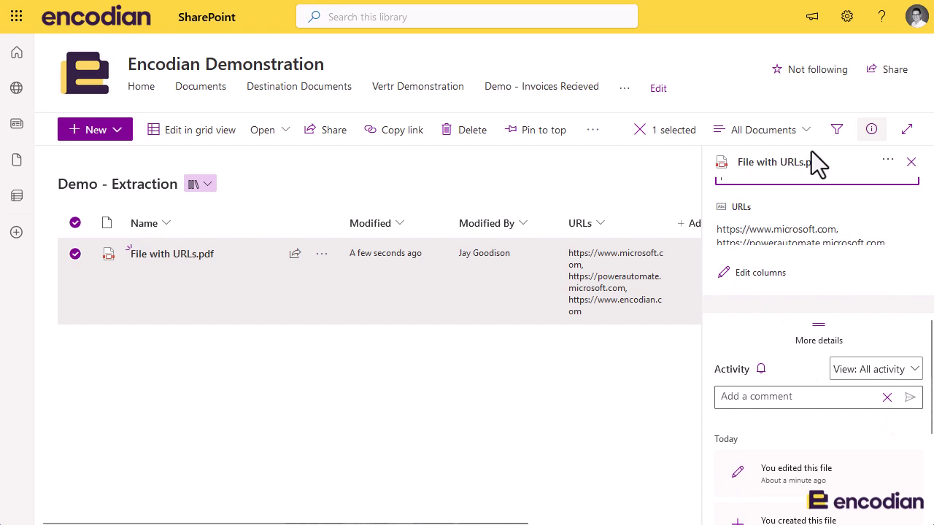
pyautogui.click(911, 163)
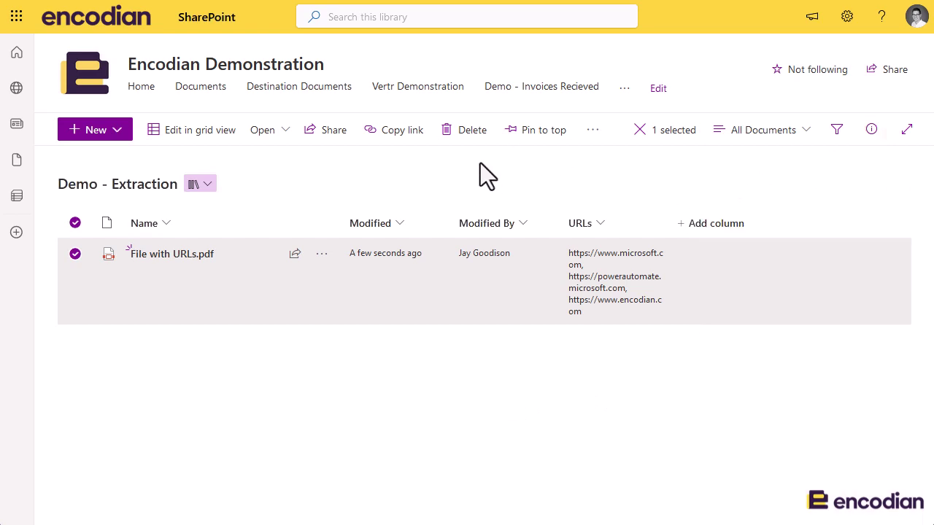